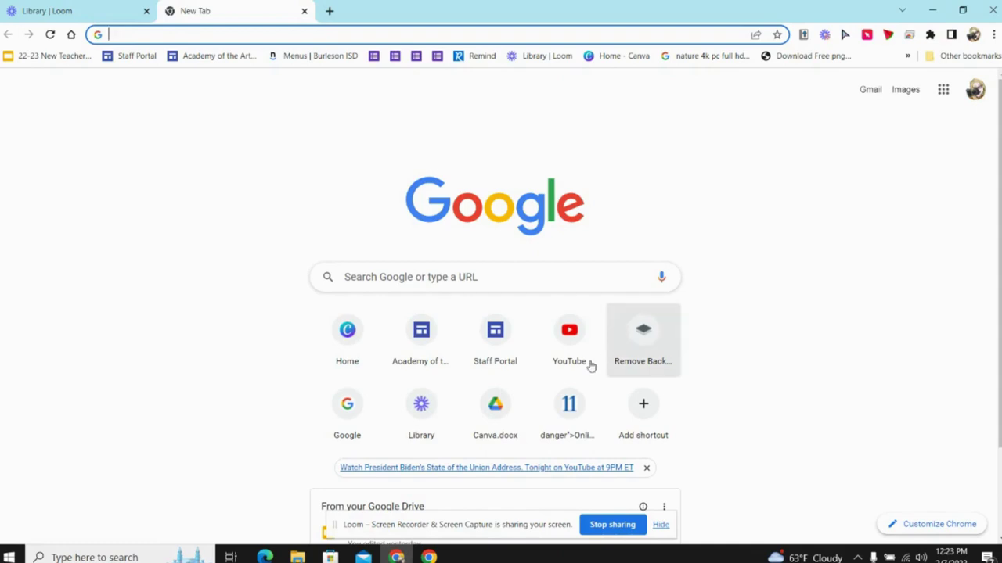
Search Google for "chrome extensions" and open the Extensions section of the Chrome Web Store.
left_click(548, 277)
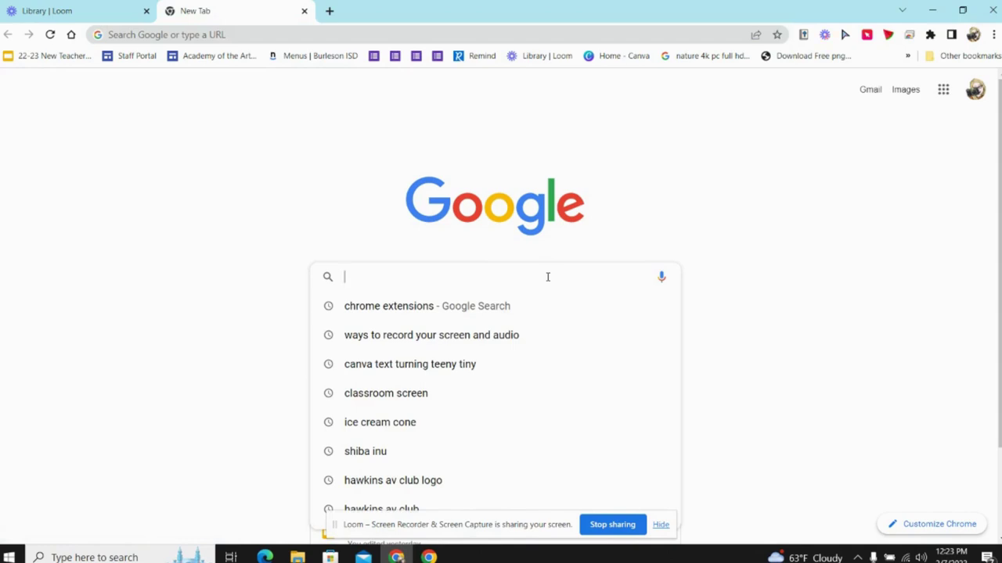
type("chrome e")
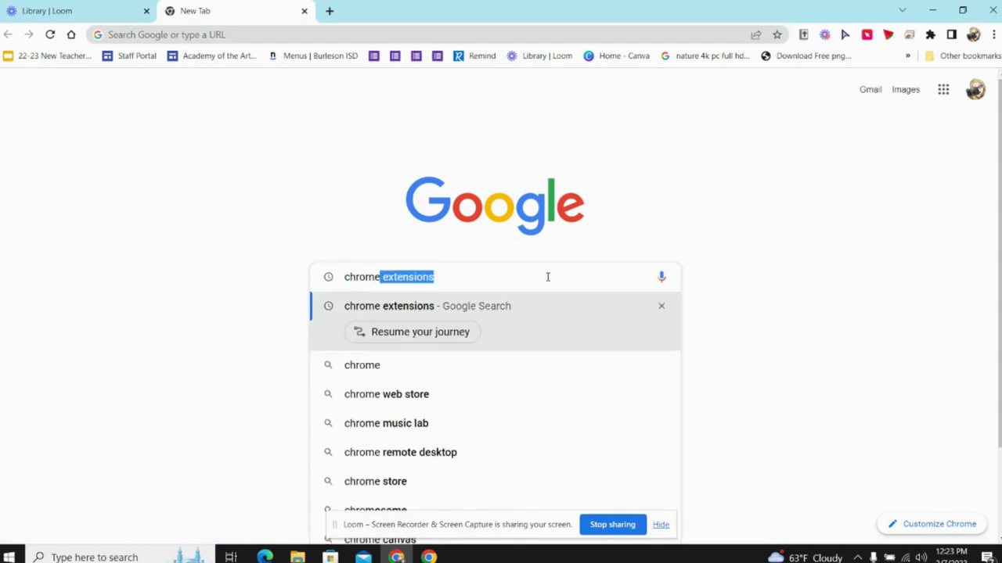
type("xtensions")
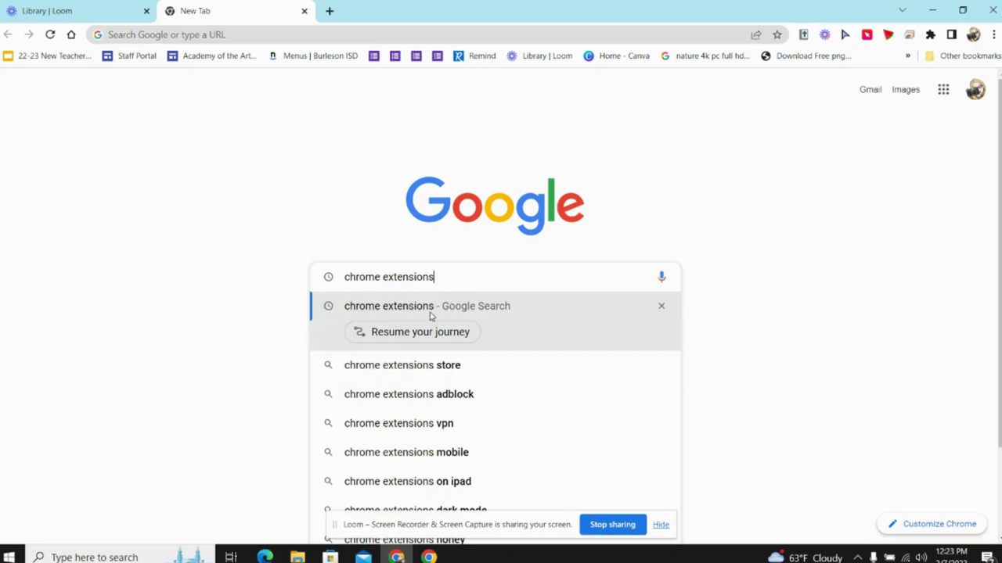
left_click(489, 299)
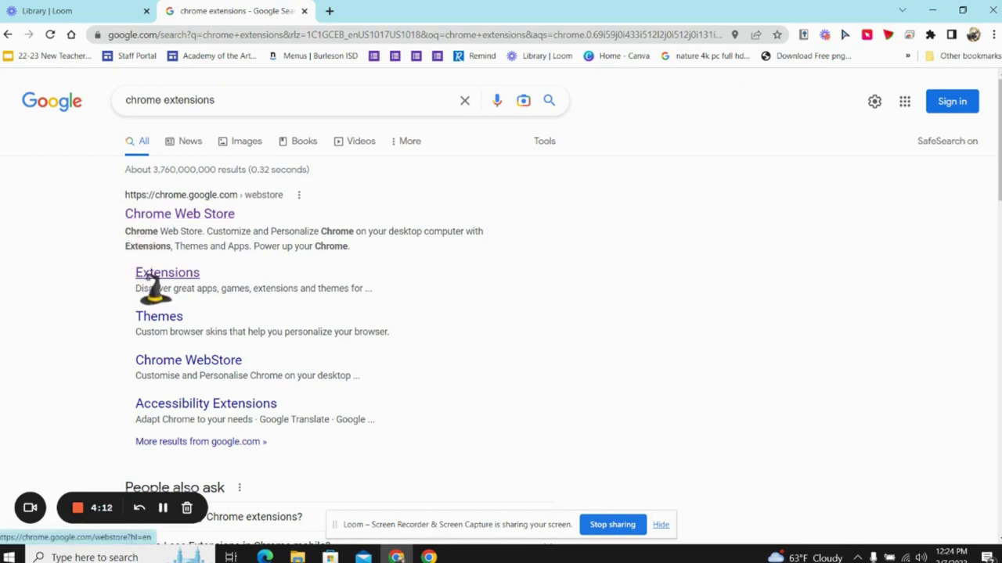
left_click(146, 276)
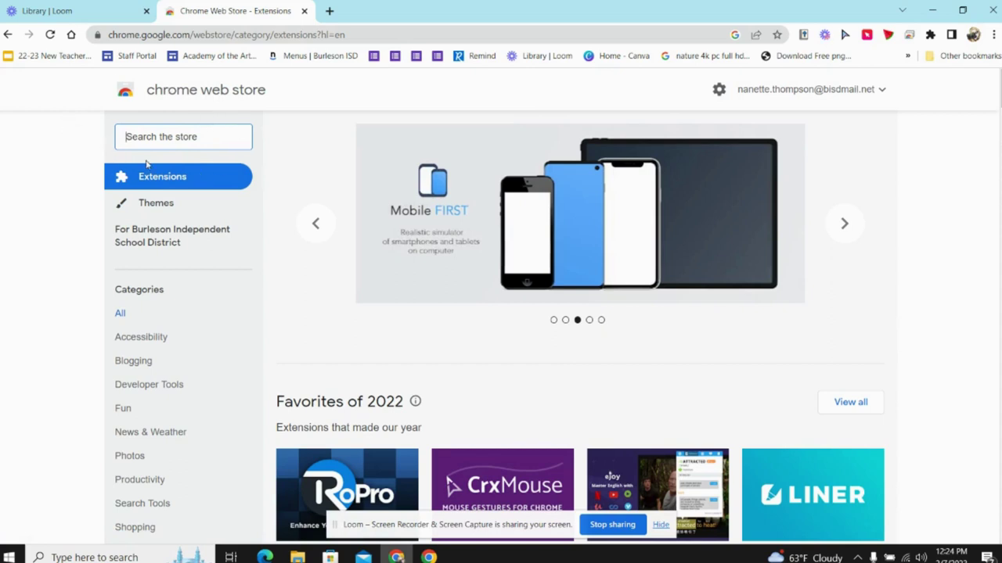
Search the Chrome Web Store for "cursor".
type("c")
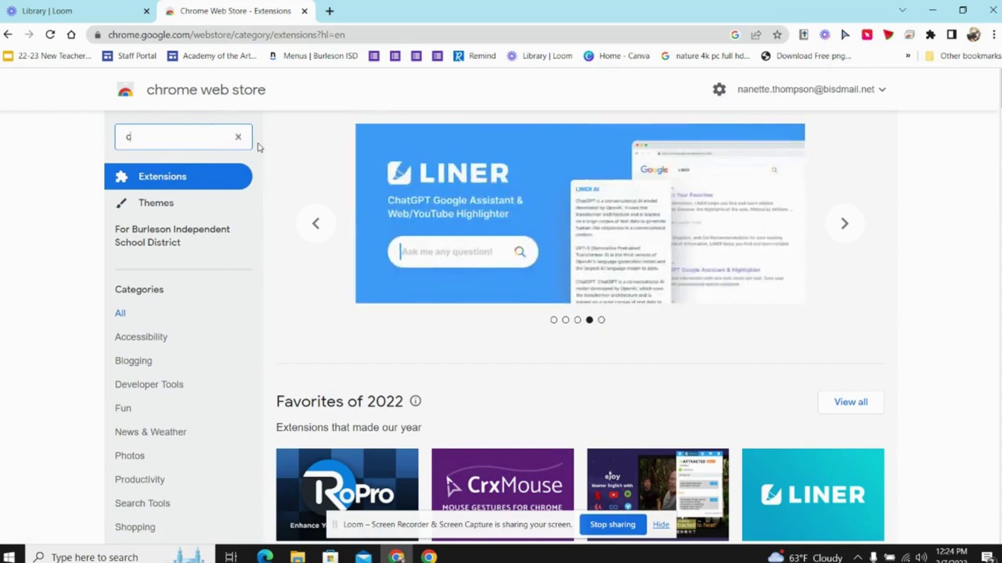
type("ursor")
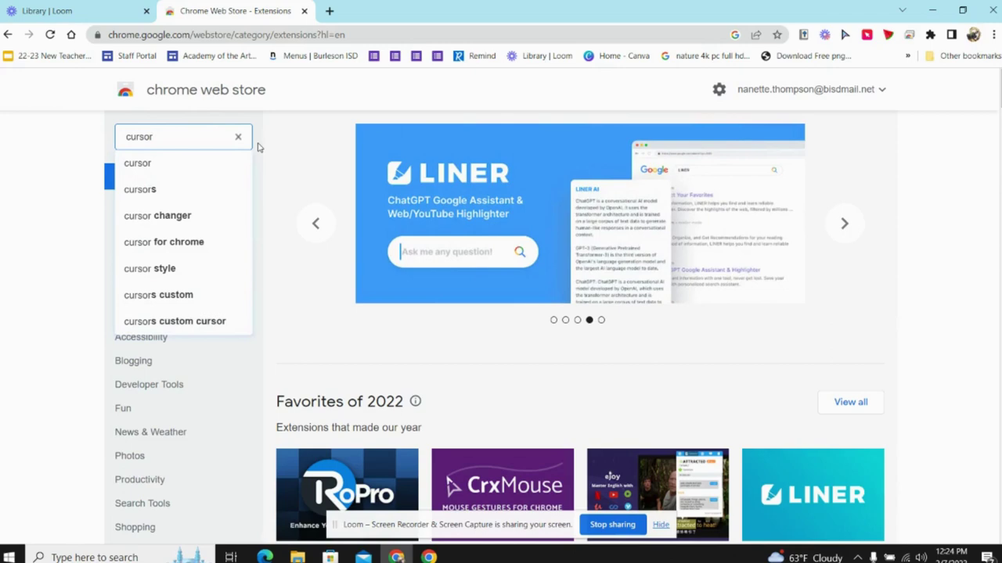
key("Return")
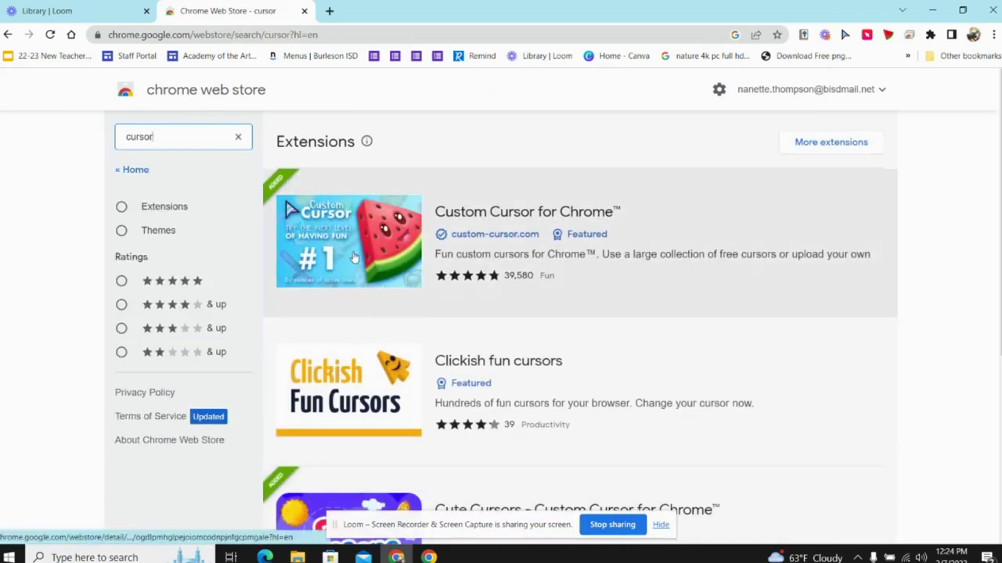
Look through the cursor extensions found and open the details page of Clickish fun cursors.
scroll(360, 257, "down", 1)
scroll(360, 257, "down", 3)
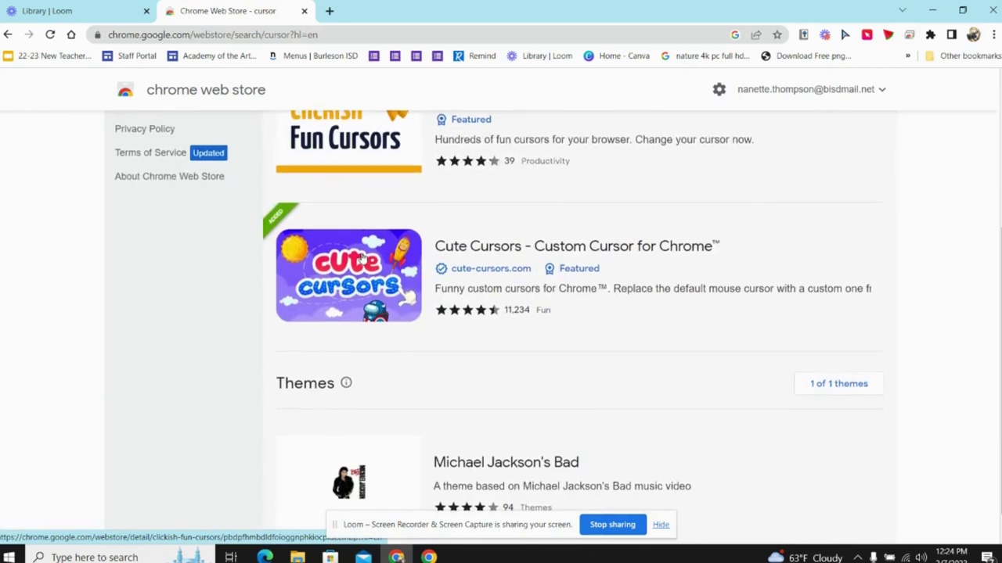
scroll(361, 256, "up", 2)
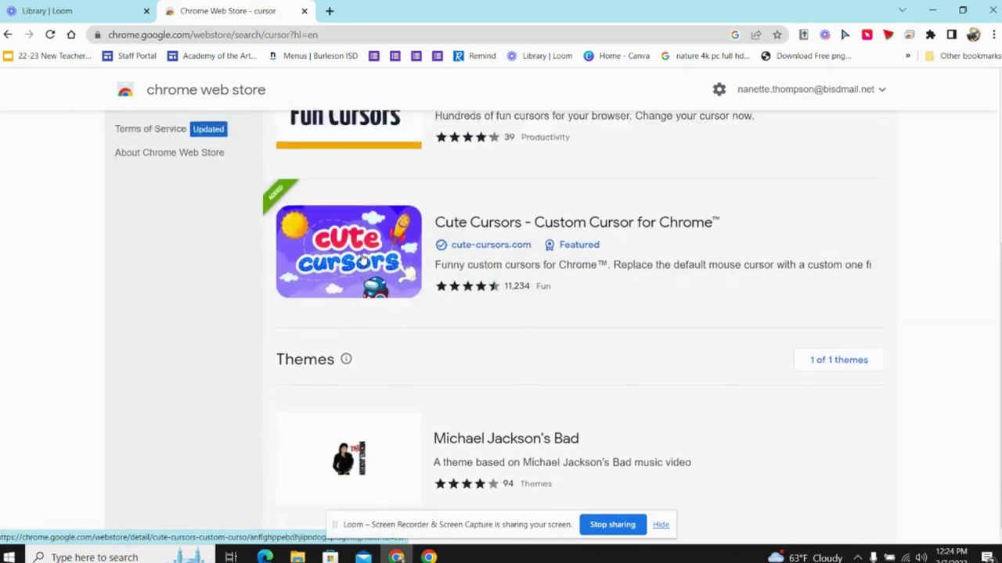
scroll(311, 282, "up", 2)
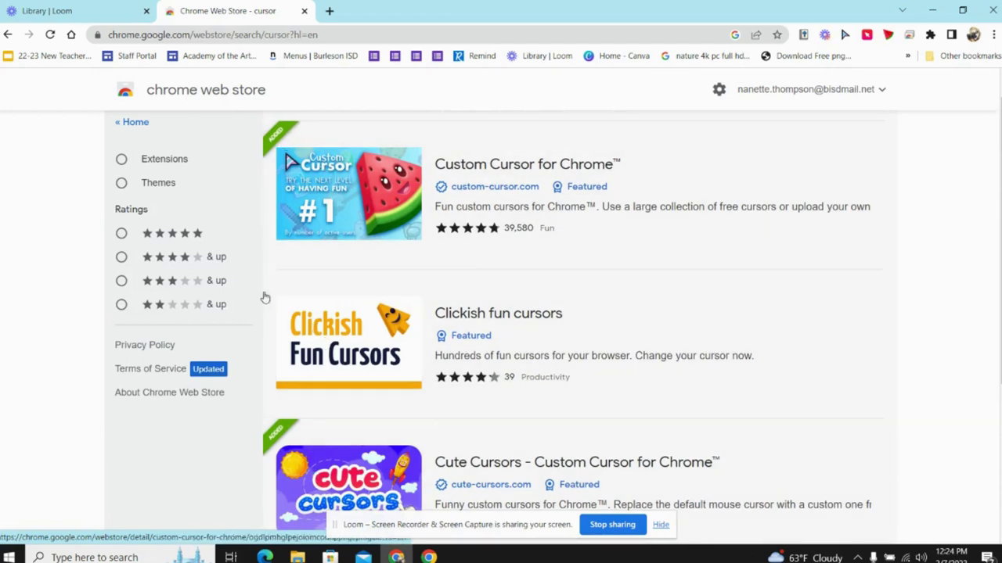
left_click(332, 329)
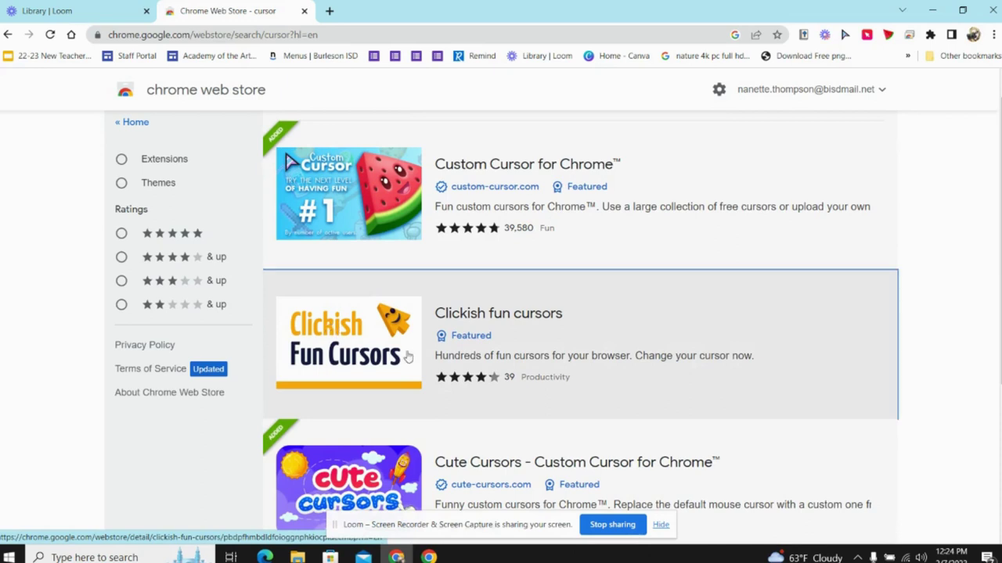
left_click(364, 323)
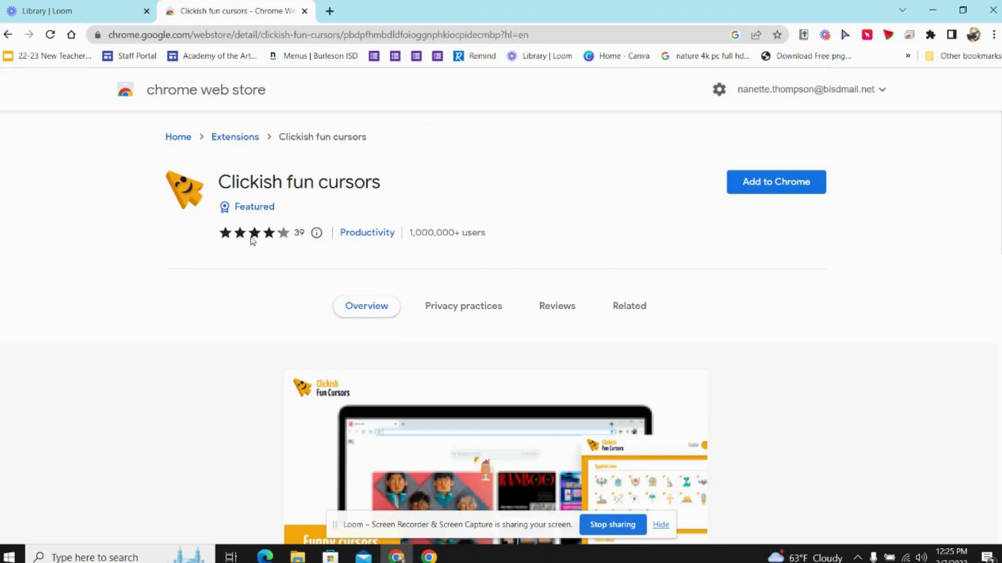
Add the Clickish fun cursors extension to Chrome, approving its permissions, and close its thank-you page and the store page.
mouse_move(252, 241)
left_click(769, 183)
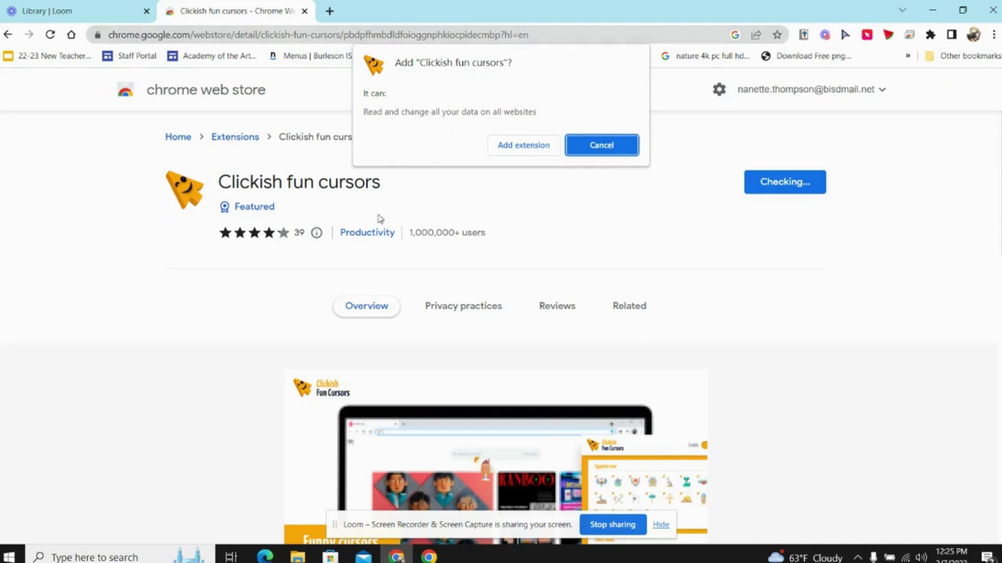
left_click(528, 153)
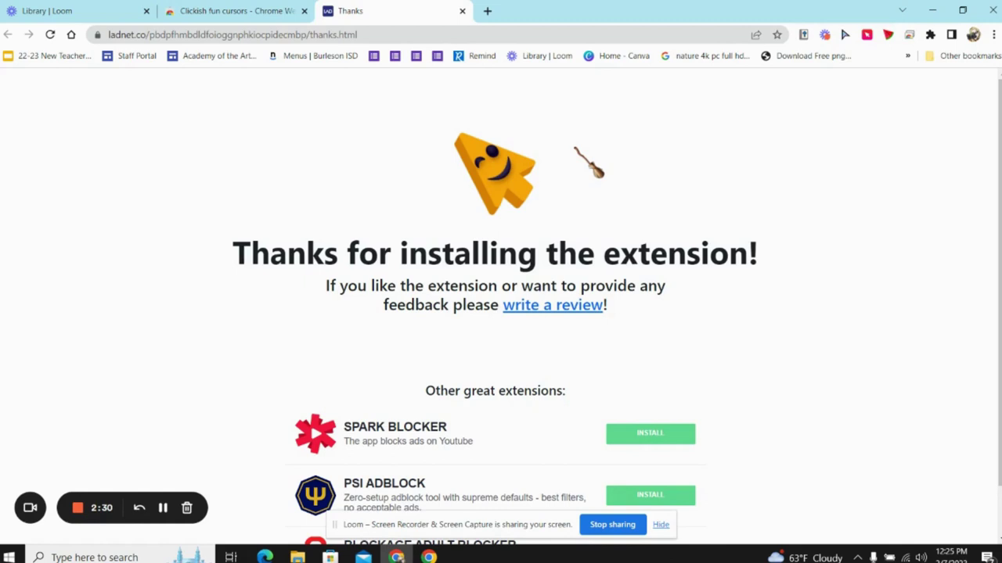
scroll(589, 161, "down", 1)
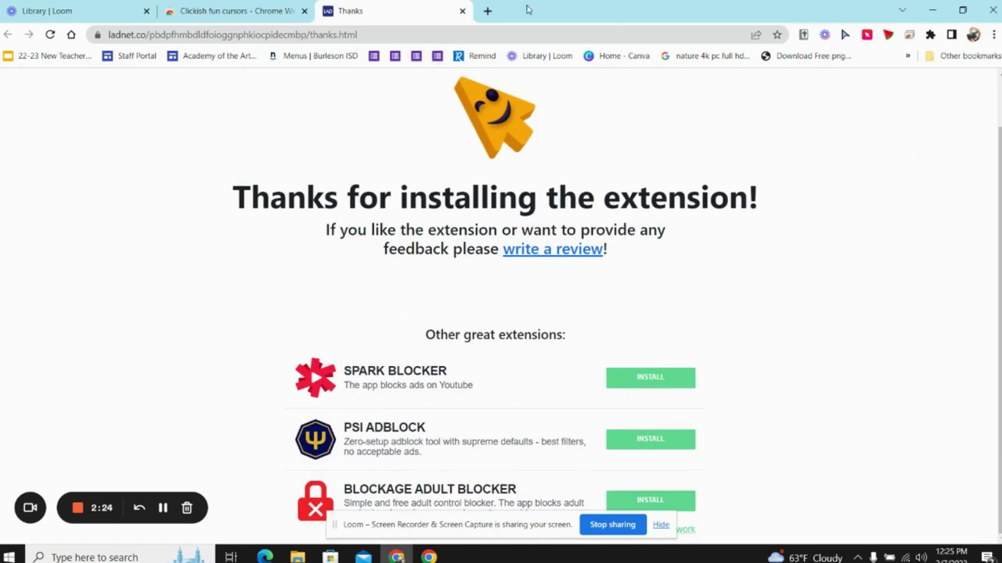
left_click(461, 11)
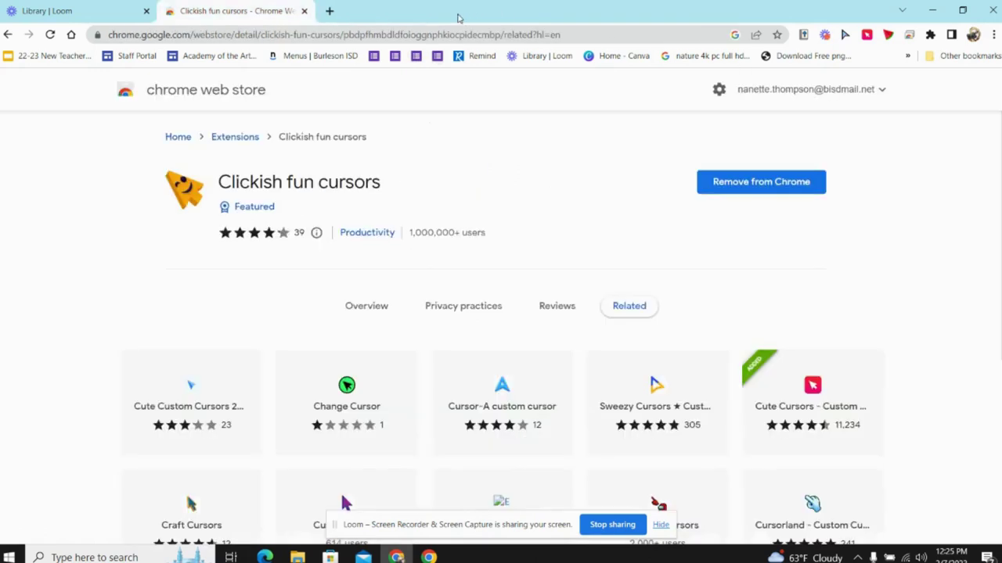
left_click(303, 11)
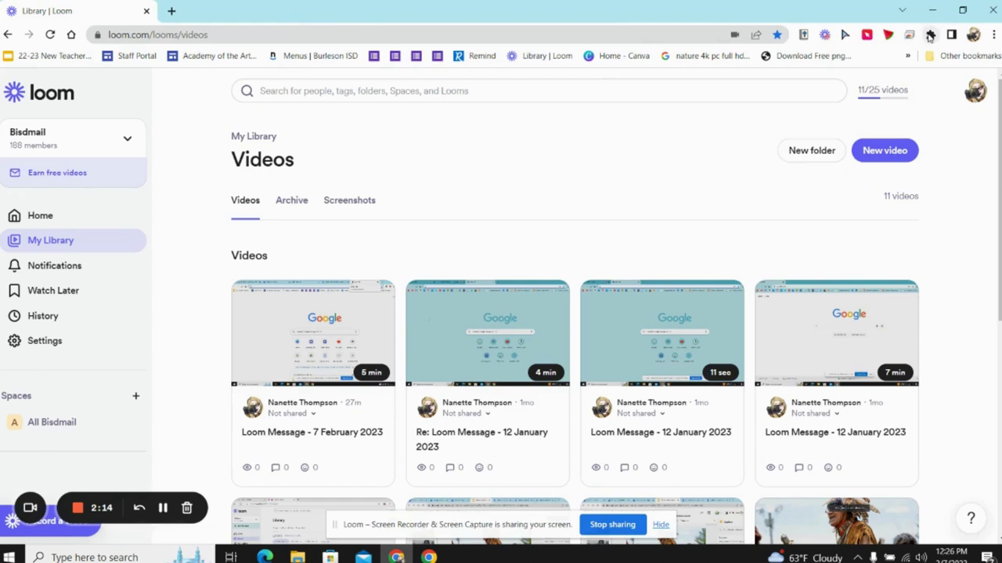
Pin Clickish fun cursors to the browser toolbar and unpin Custom Cursor for Chrome and both Cute Cursors extensions.
left_click(929, 36)
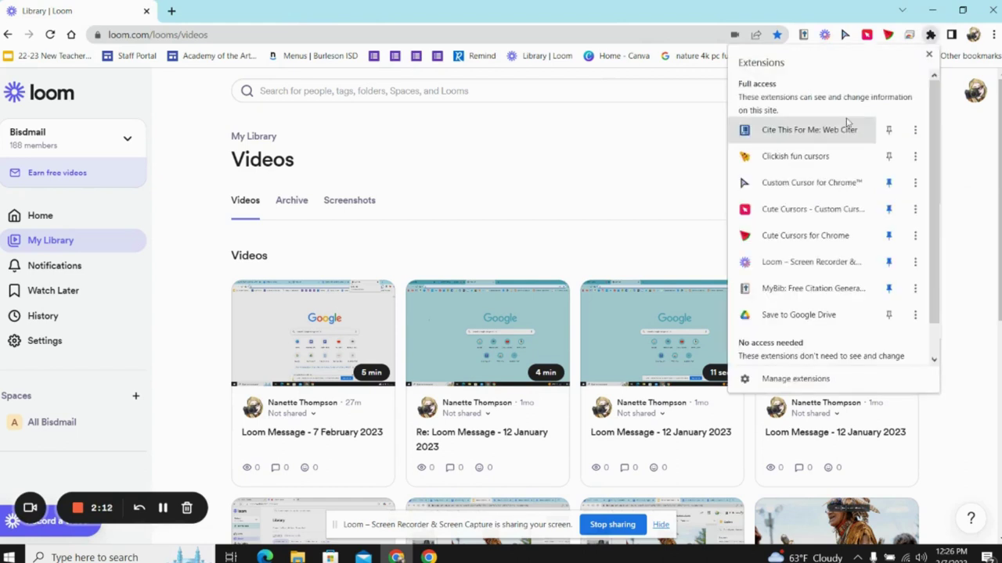
scroll(834, 125, "down", 1)
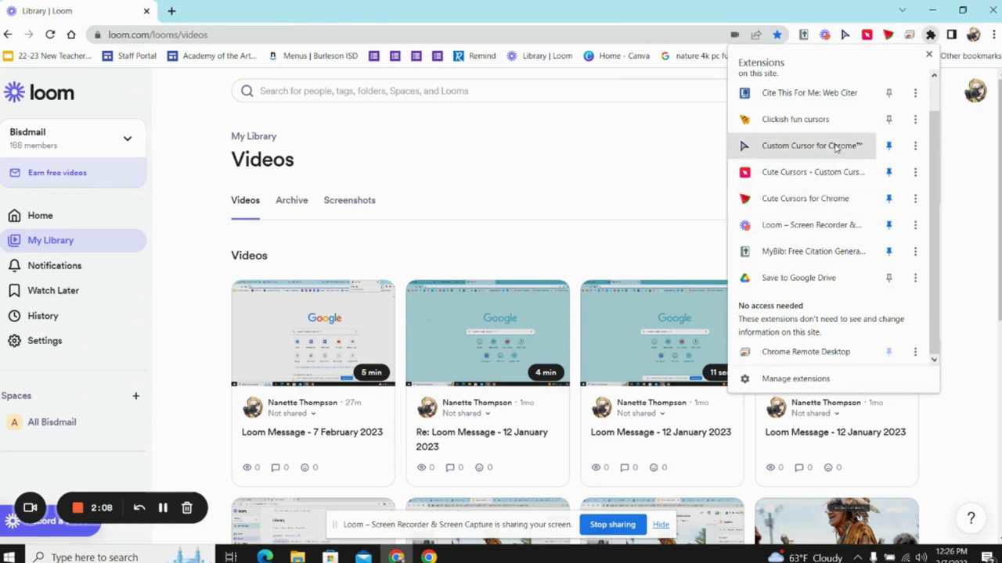
scroll(834, 147, "up", 1)
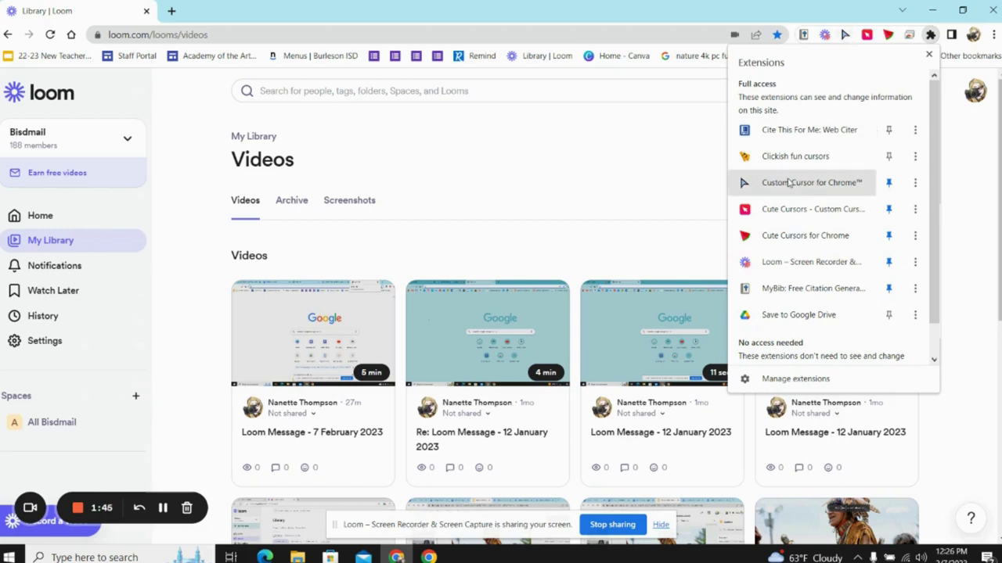
left_click(891, 158)
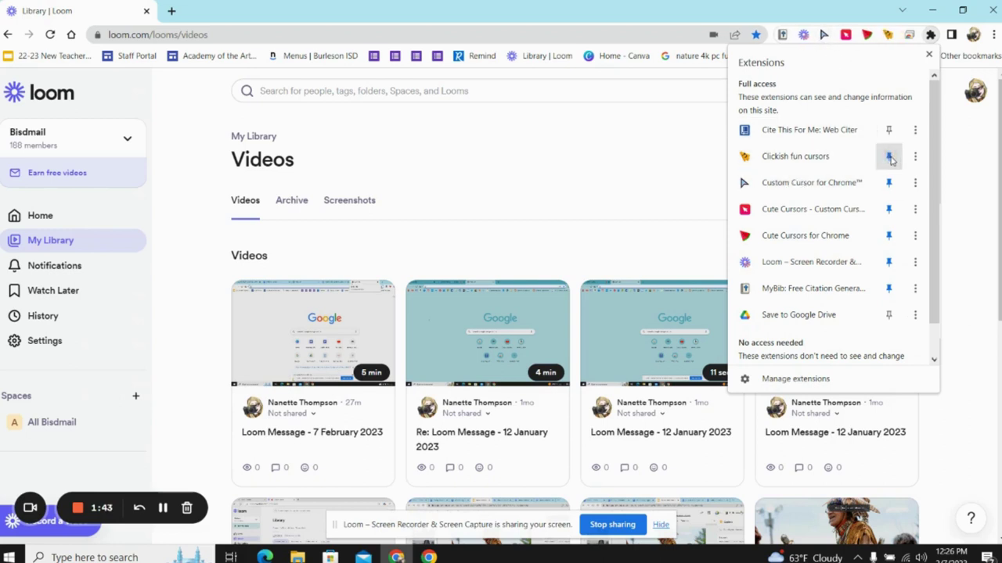
left_click(889, 183)
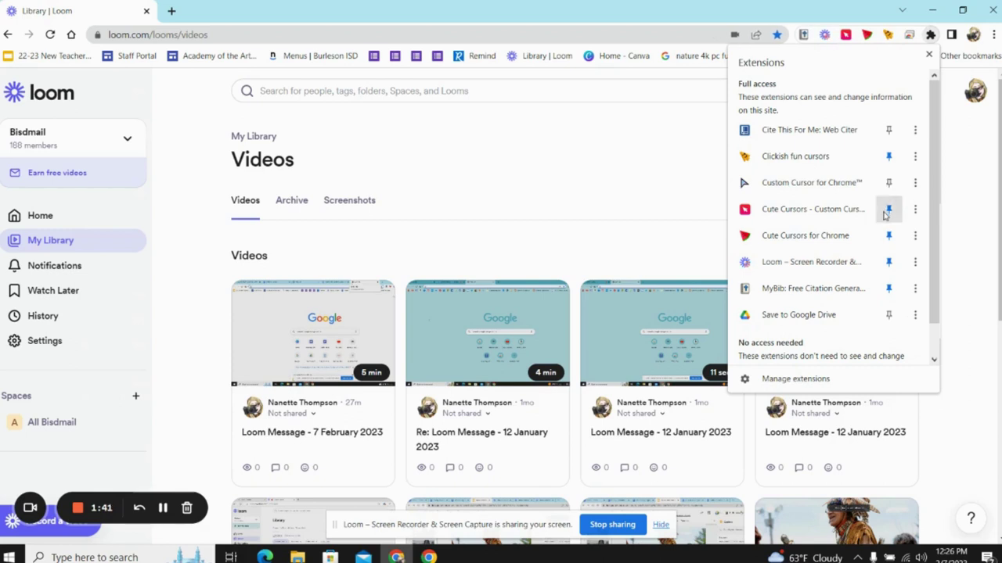
left_click(889, 208)
left_click(889, 235)
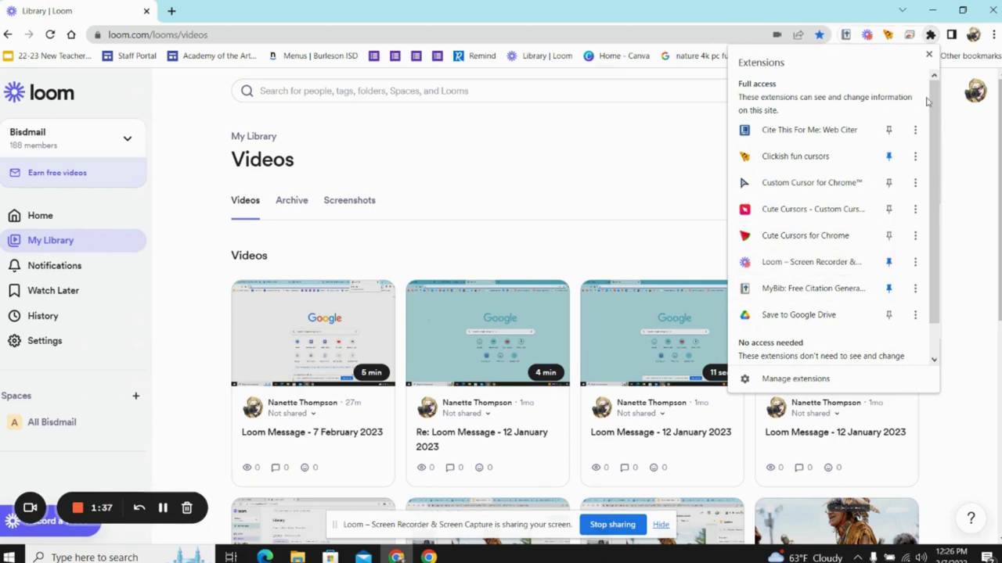
left_click(929, 56)
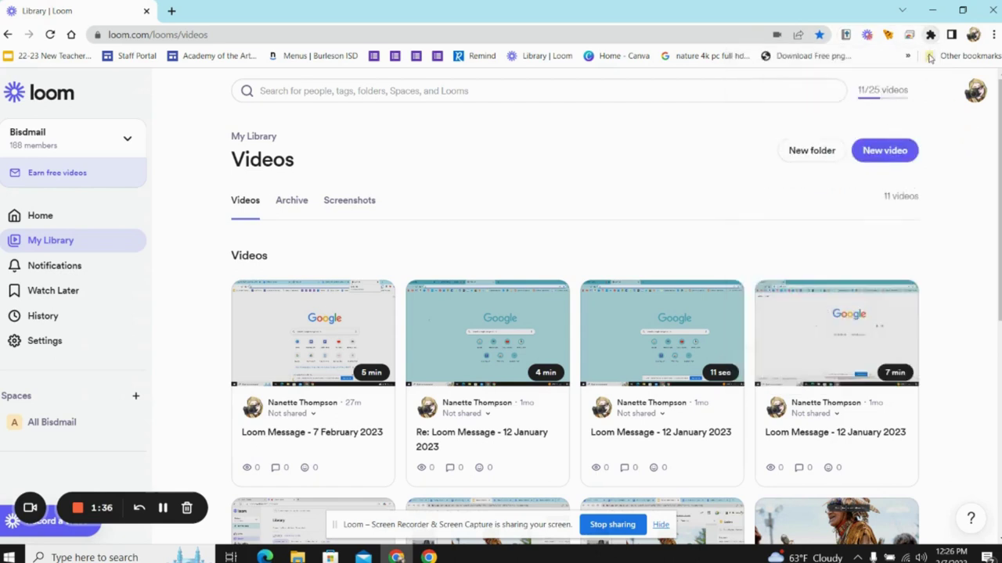
Examine the cursor collections offered by Clickish Fun Cursors, from American Dream through Vive La France.
left_click(887, 36)
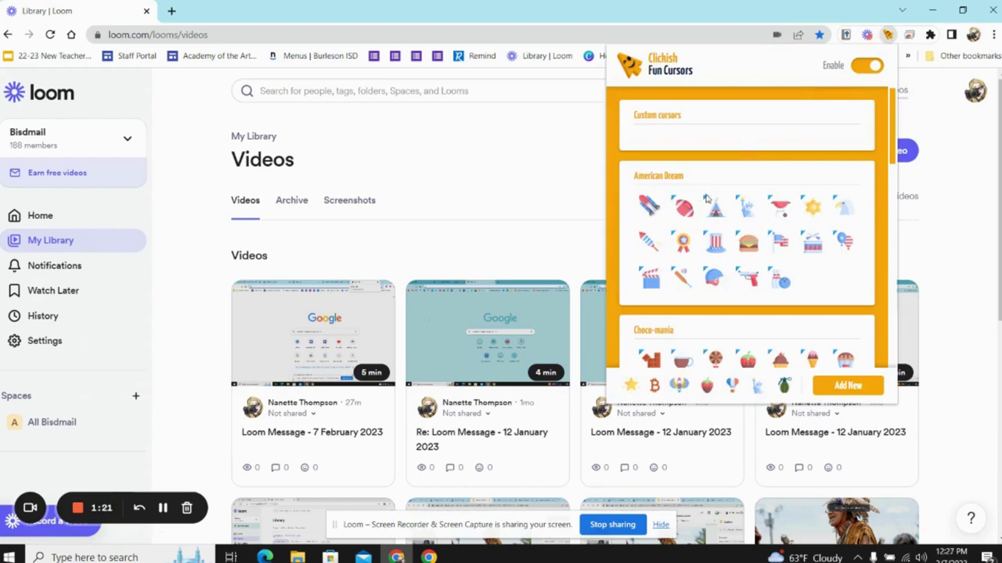
scroll(770, 204, "down", 1)
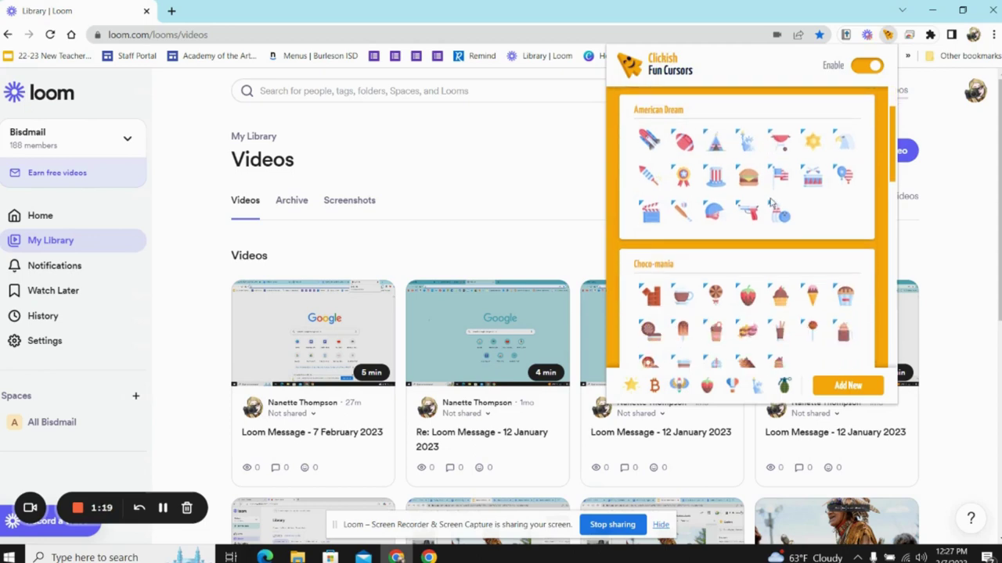
scroll(771, 204, "down", 1)
scroll(769, 202, "down", 1)
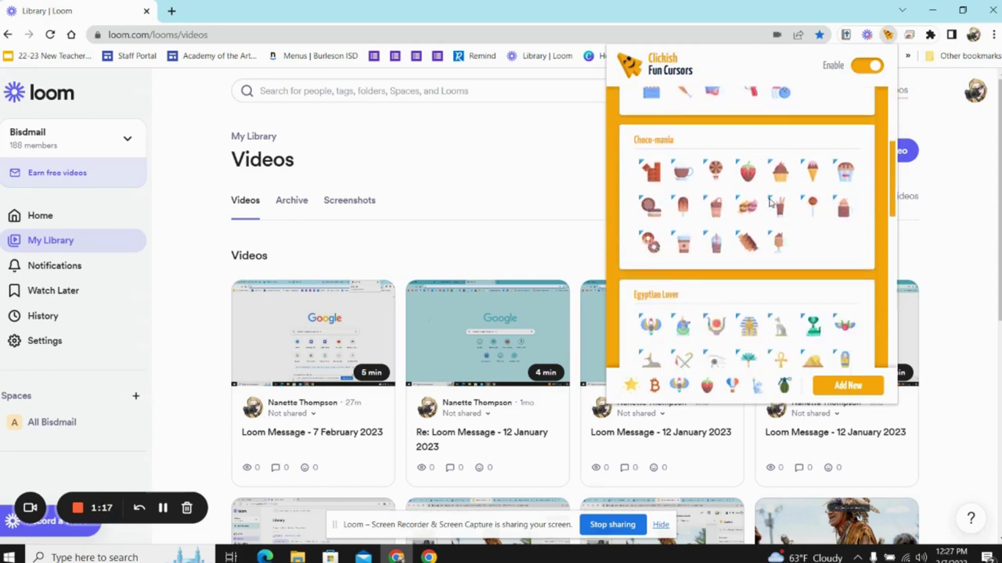
scroll(770, 203, "down", 1)
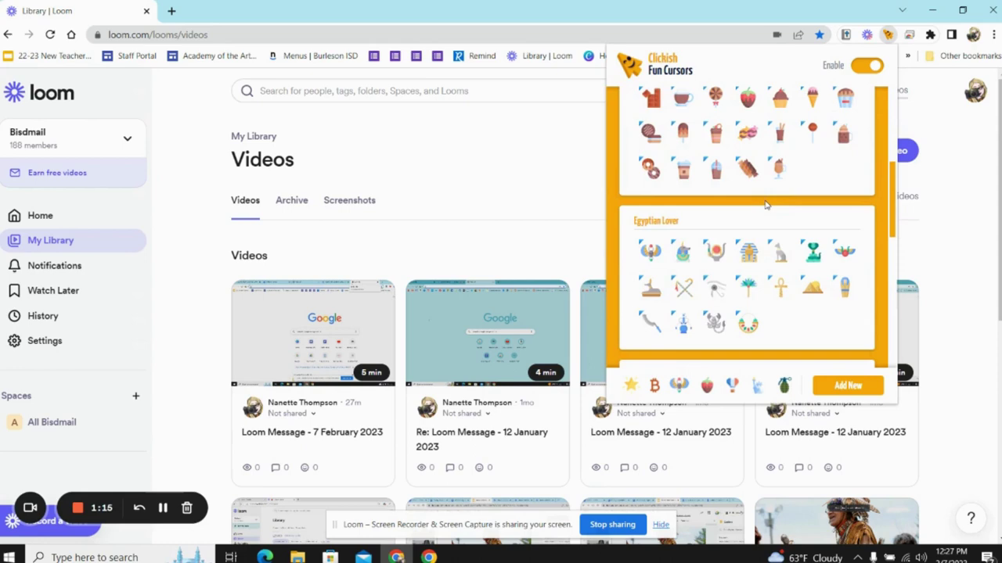
scroll(766, 205, "down", 1)
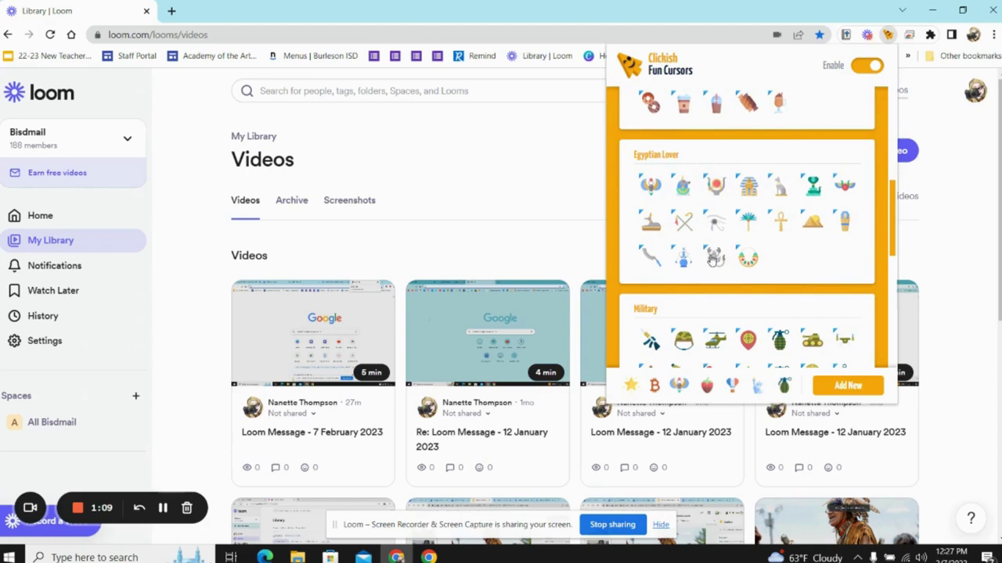
scroll(728, 263, "down", 1)
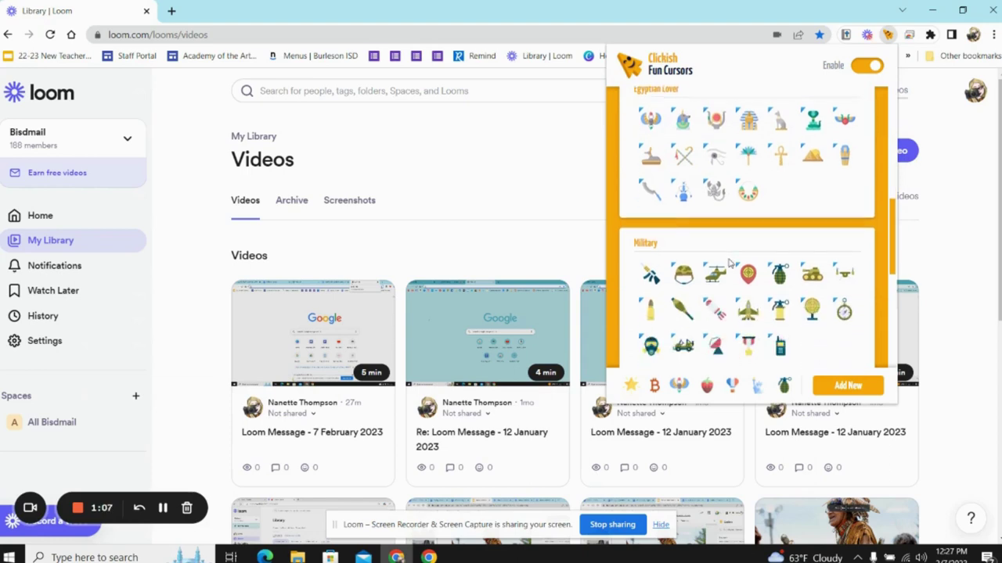
scroll(728, 264, "down", 1)
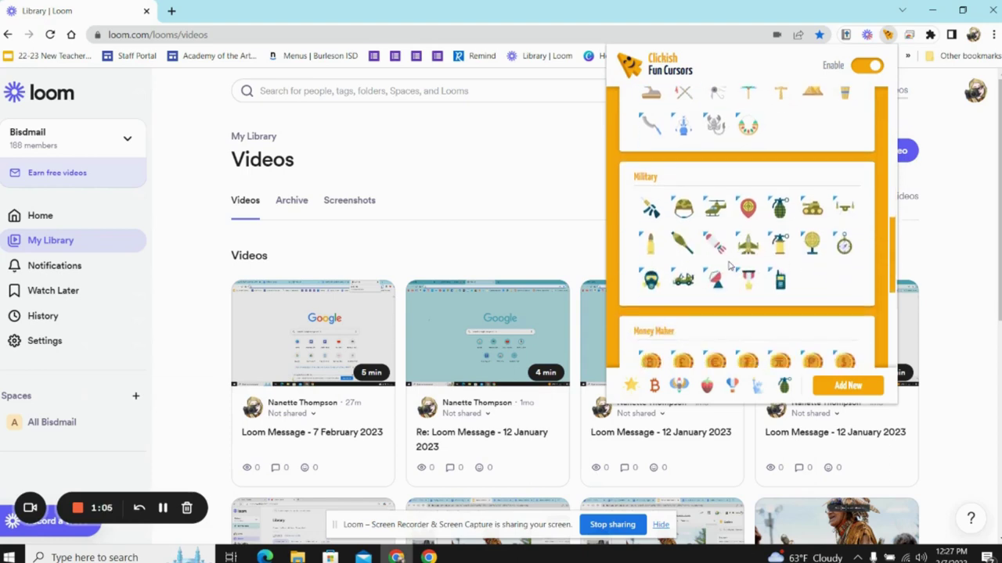
scroll(727, 266, "down", 1)
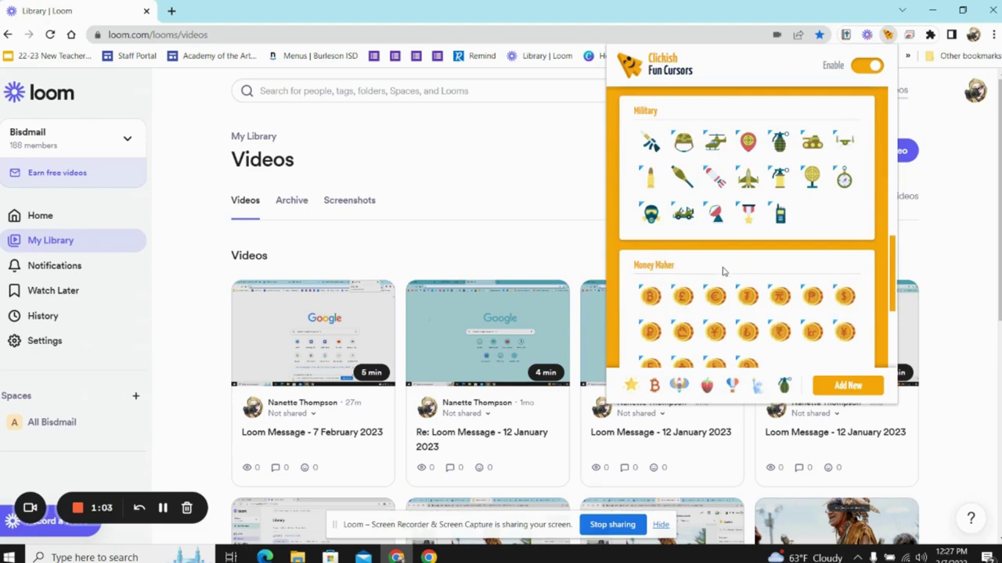
scroll(723, 272, "down", 3)
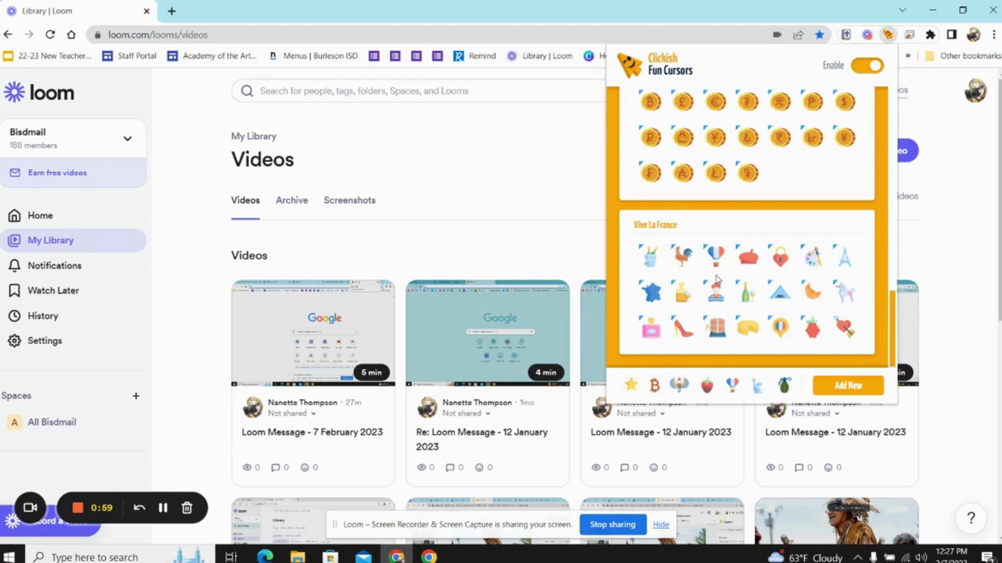
Choose the rocket from the American Dream collection as the cursor and return to the web page.
scroll(704, 282, "up", 10)
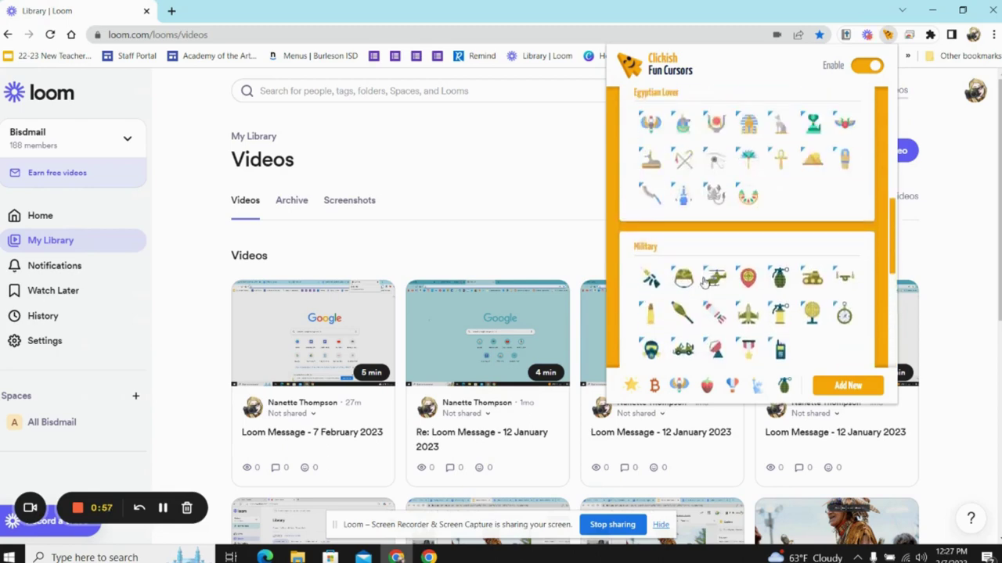
scroll(704, 282, "up", 8)
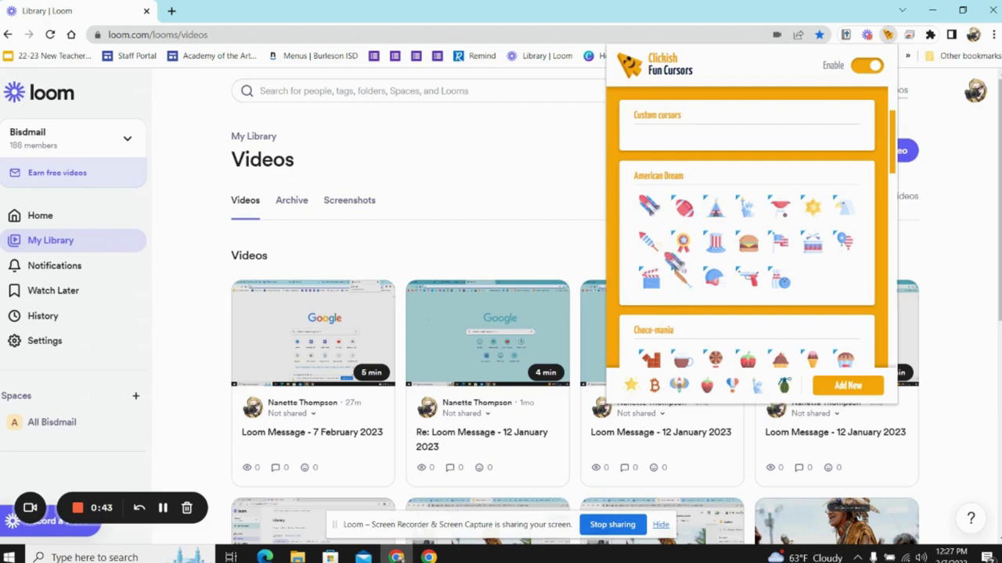
left_click(681, 275)
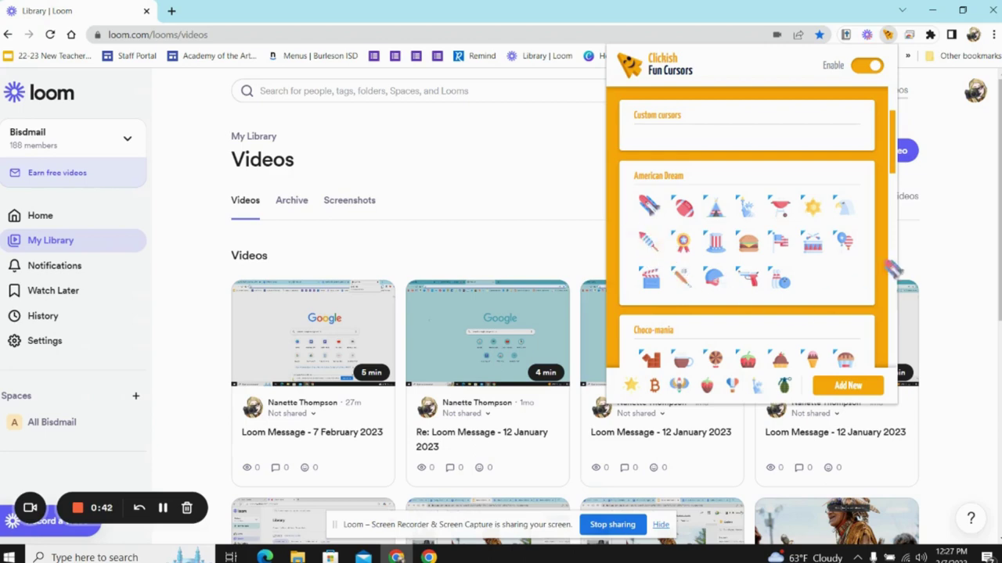
left_click(935, 219)
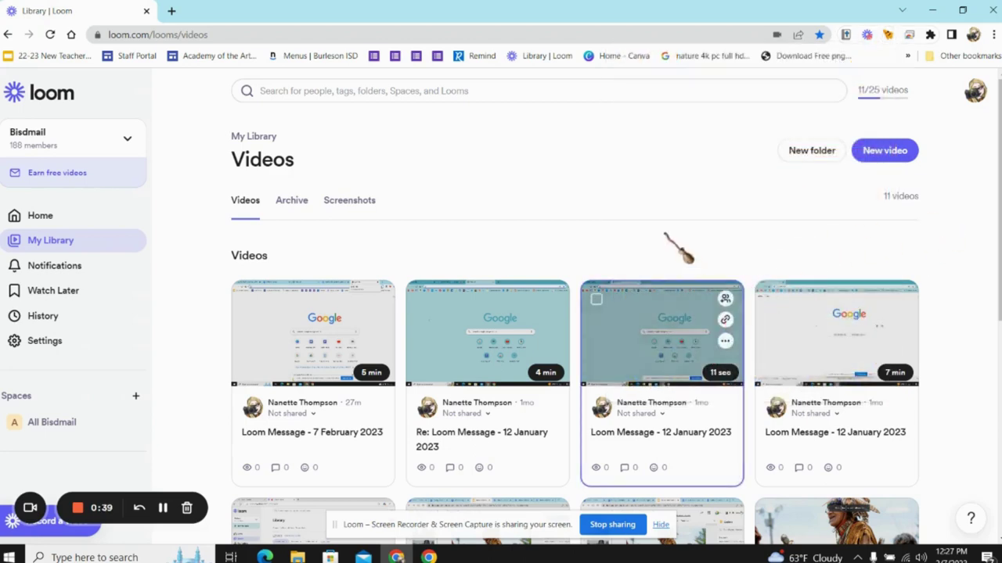